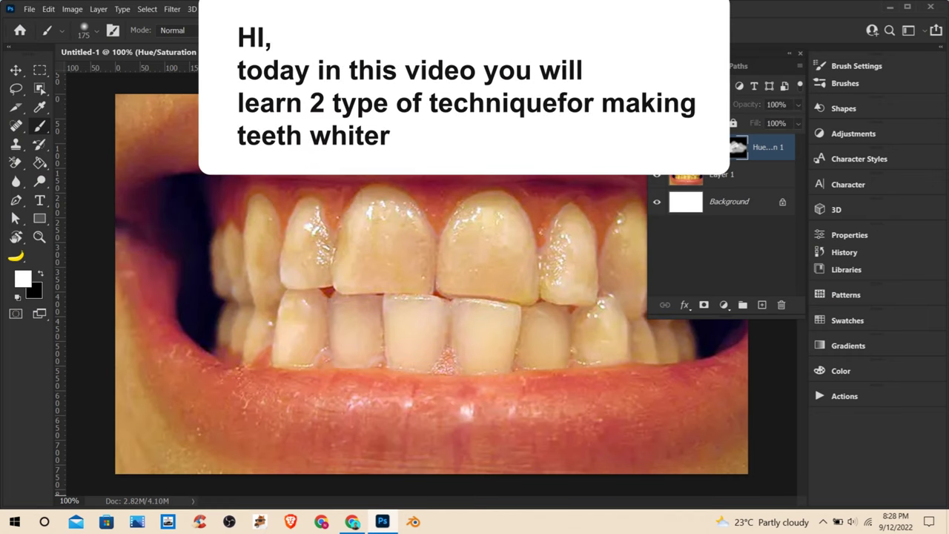
# Toggle Hue/Saturation 1 off and on to compare the teeth, then delete its layer mask
pyautogui.click(657, 147)
pyautogui.click(656, 147)
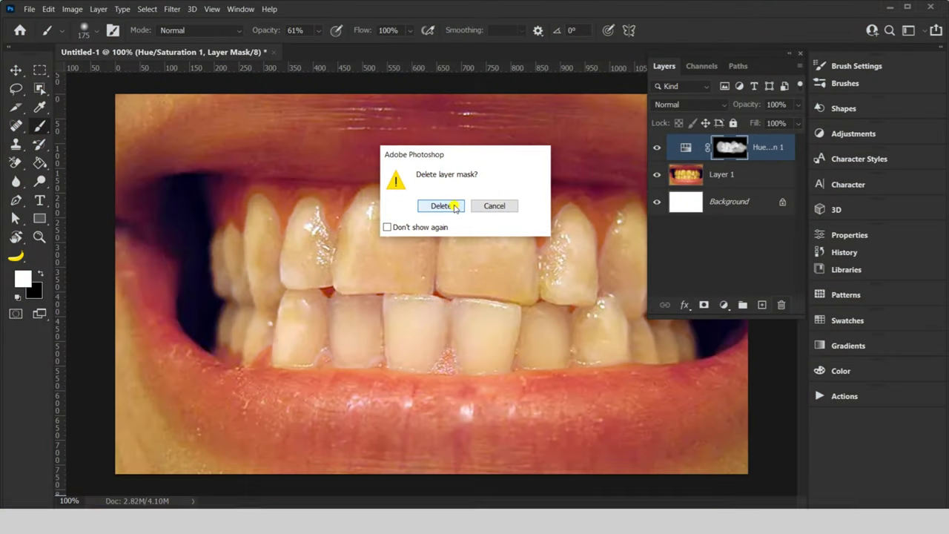
pyautogui.click(455, 207)
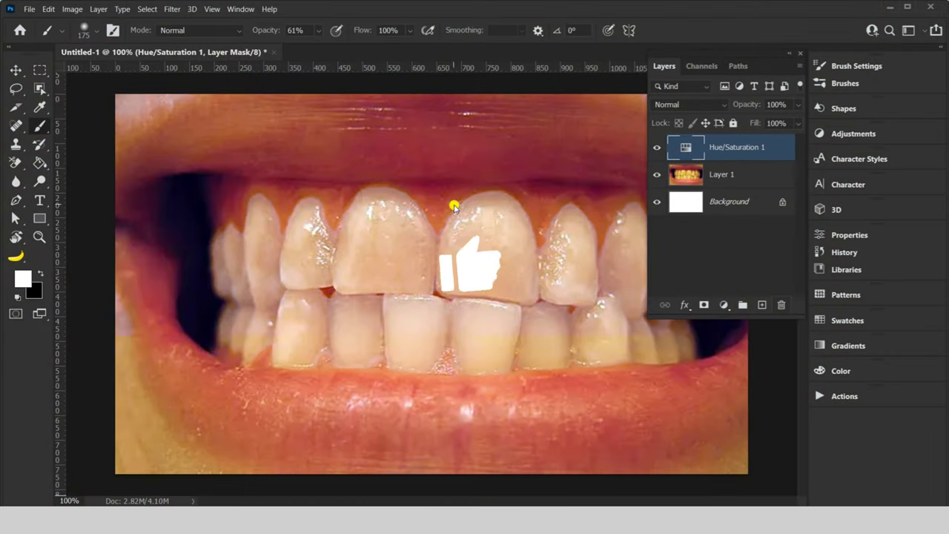
# Delete Hue/Saturation 1 and duplicate Layer 1 as a new layer named 'teeth'
pyautogui.click(779, 308)
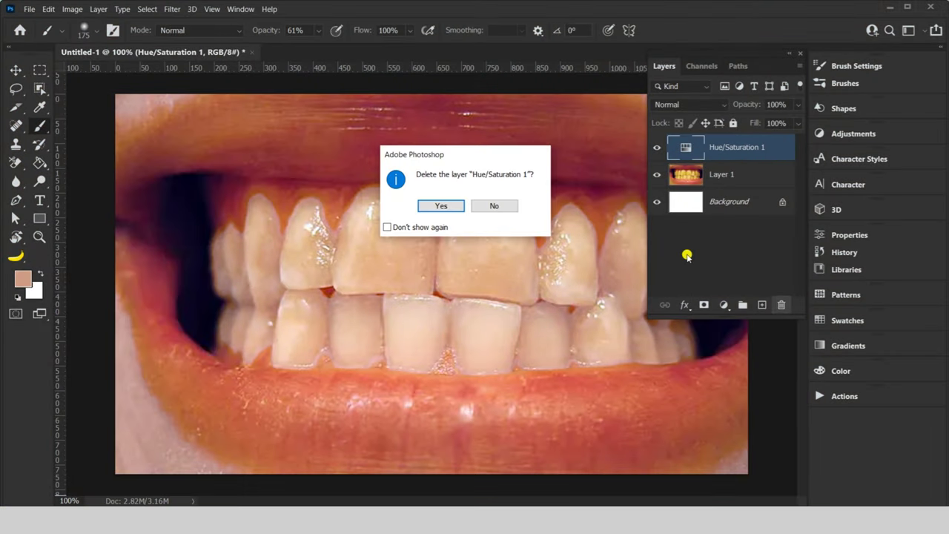
pyautogui.click(439, 205)
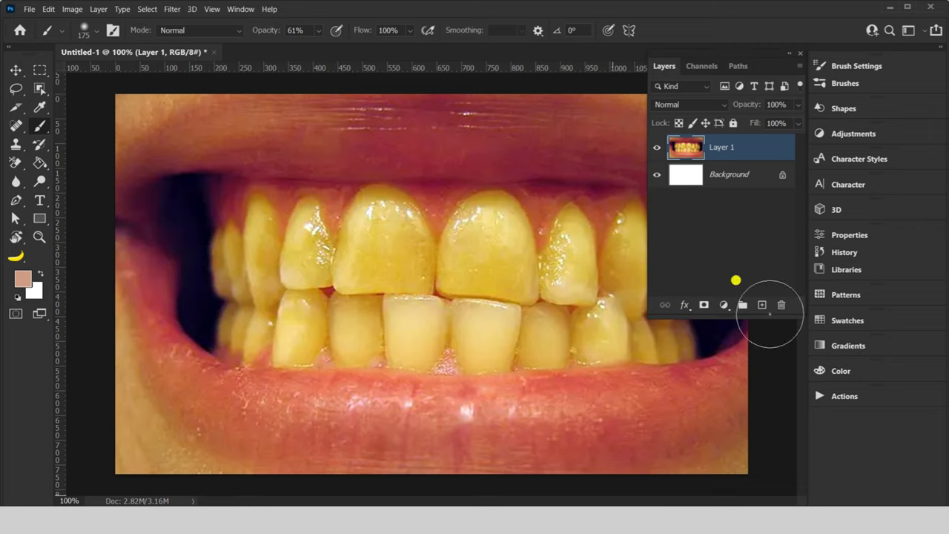
pyautogui.moveTo(712, 148); pyautogui.dragTo(761, 305)
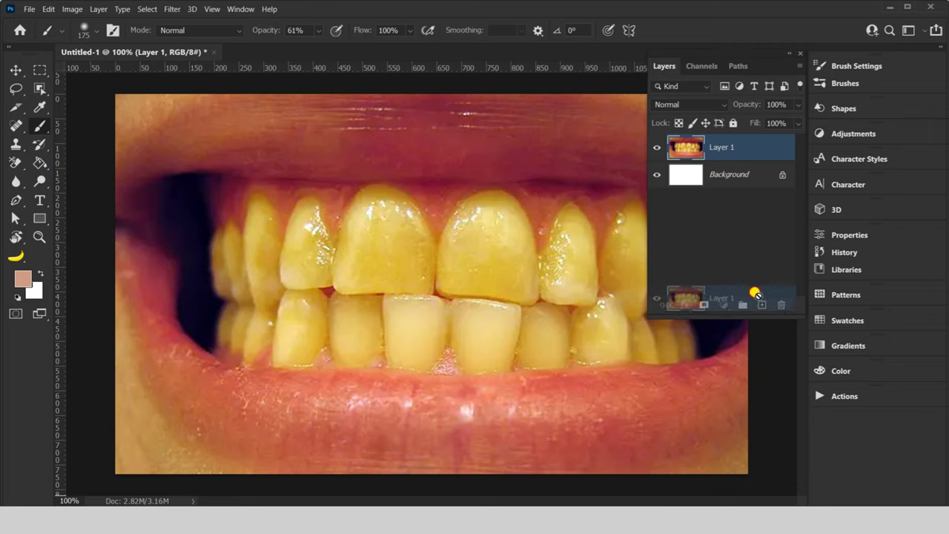
pyautogui.doubleClick(727, 149)
pyautogui.write('tee')
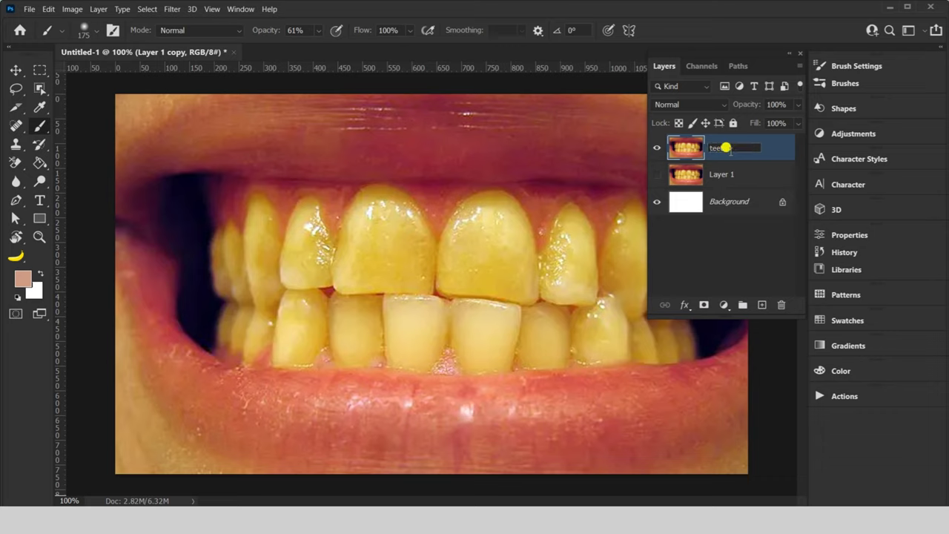
pyautogui.press('Return')
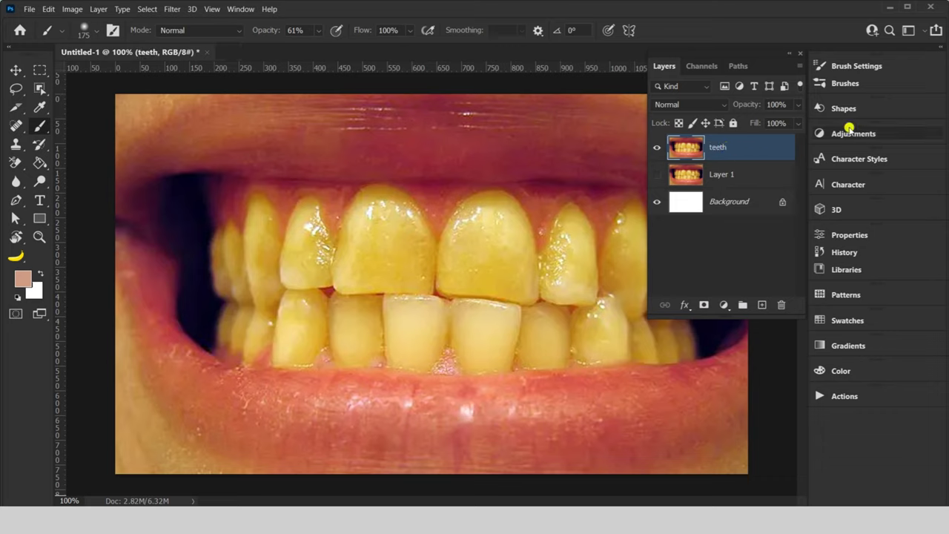
pyautogui.click(72, 9)
pyautogui.moveTo(91, 39)
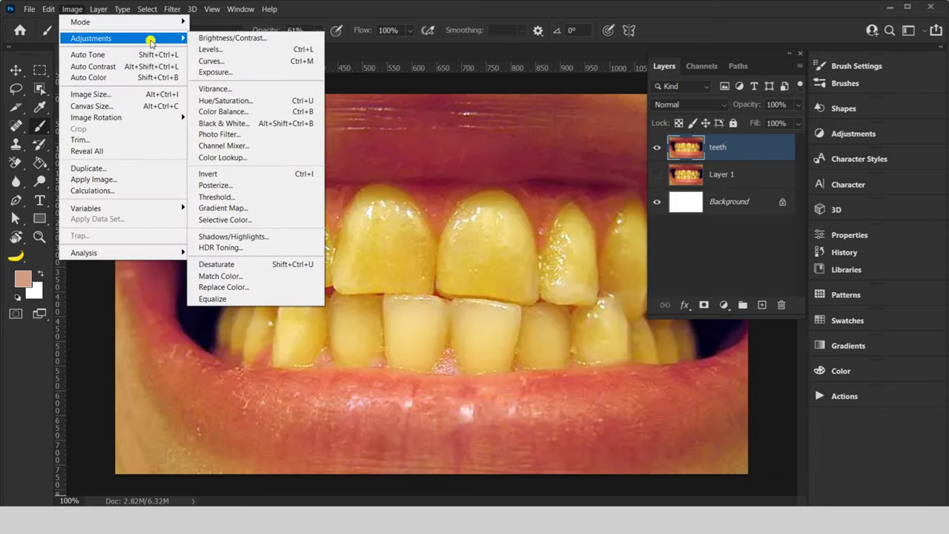
# Open Hue/Saturation for the teeth layer and limit it to the Yellows range
pyautogui.click(226, 100)
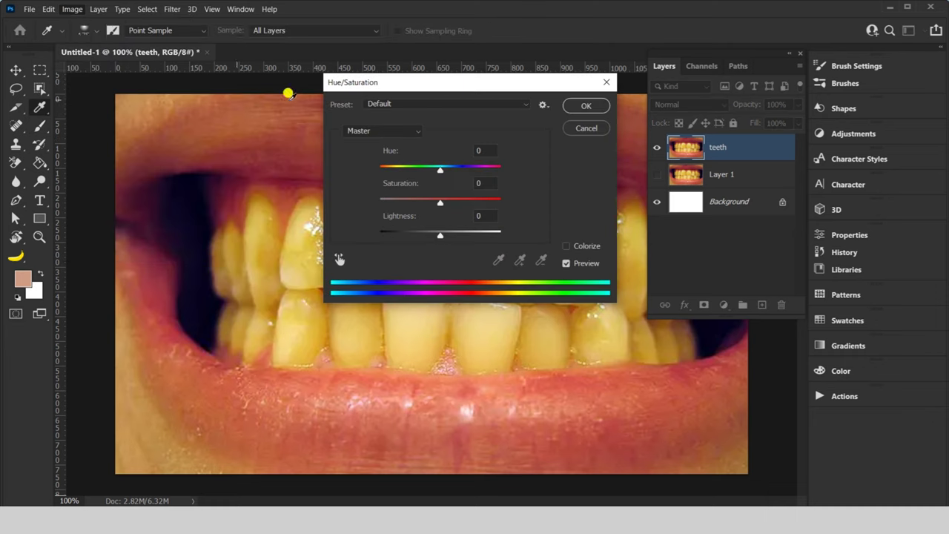
pyautogui.moveTo(413, 83); pyautogui.dragTo(584, 58)
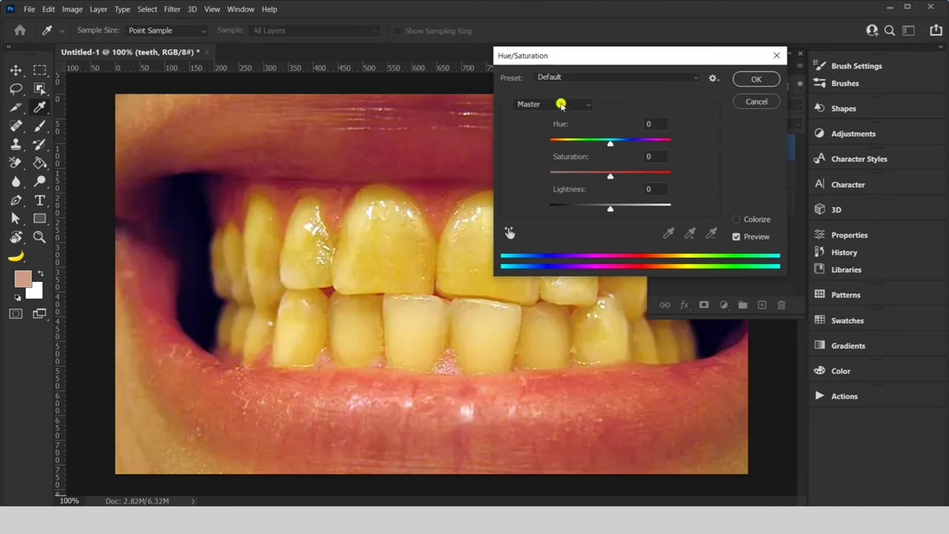
pyautogui.click(561, 105)
pyautogui.click(549, 138)
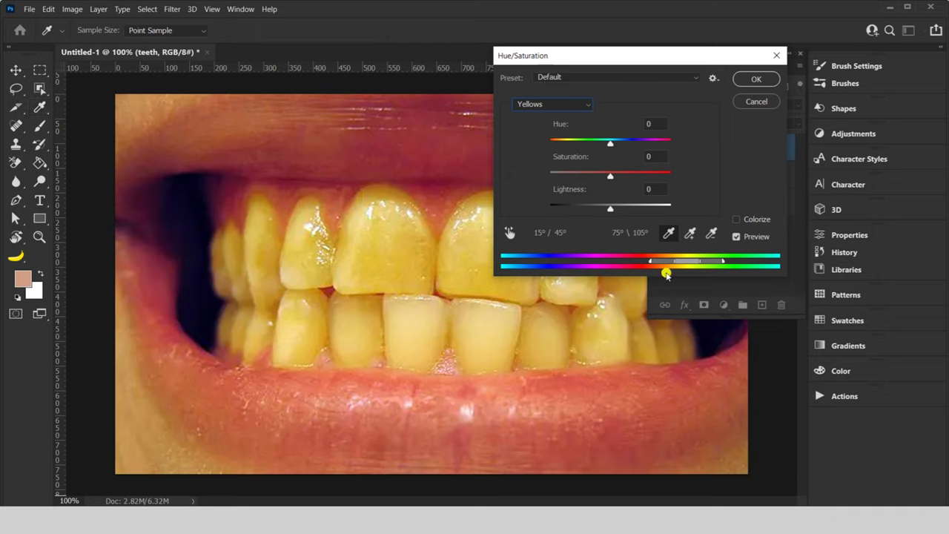
pyautogui.click(509, 235)
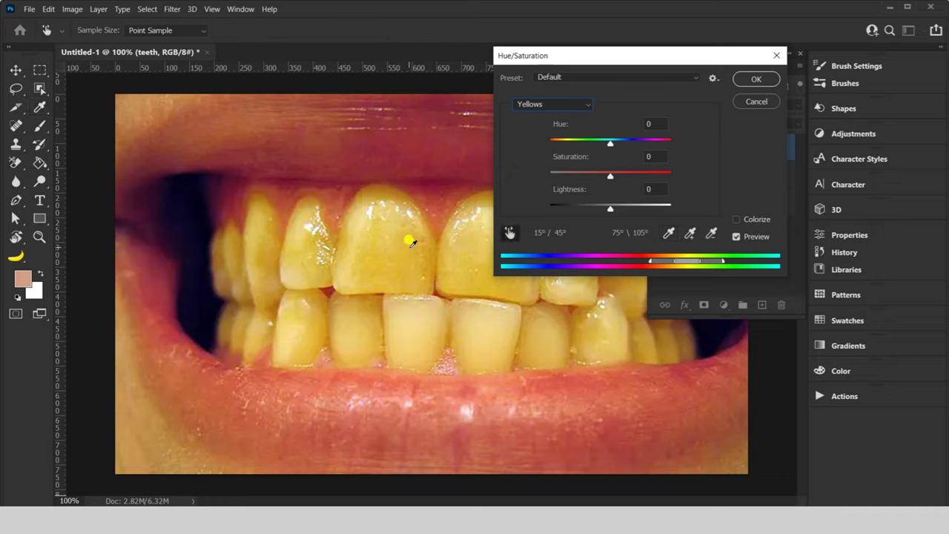
# Adjust the Yellows hue and raise their lightness to whiten the teeth
pyautogui.moveTo(610, 144)
pyautogui.mouseDown()
pyautogui.moveTo(582, 145)
pyautogui.moveTo(637, 178)
pyautogui.mouseUp()
pyautogui.moveTo(596, 141); pyautogui.dragTo(564, 142)
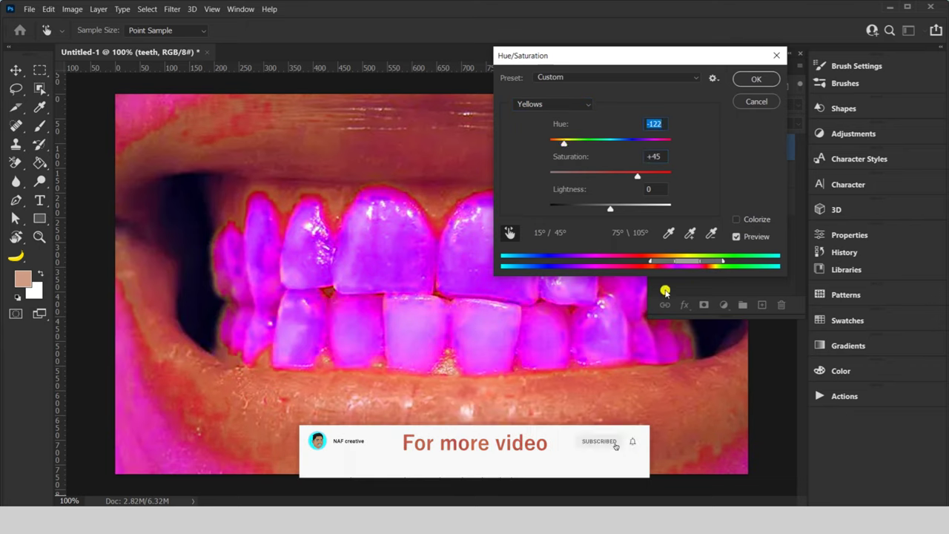
pyautogui.moveTo(638, 56)
pyautogui.mouseDown()
pyautogui.moveTo(415, 161)
pyautogui.moveTo(183, 56)
pyautogui.mouseUp()
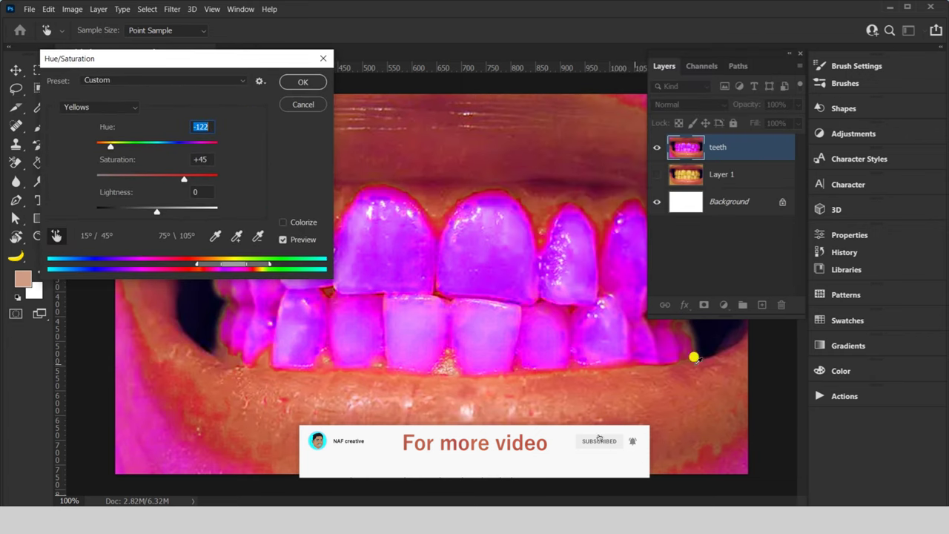
pyautogui.moveTo(107, 148); pyautogui.dragTo(110, 147)
pyautogui.moveTo(160, 215); pyautogui.dragTo(181, 213)
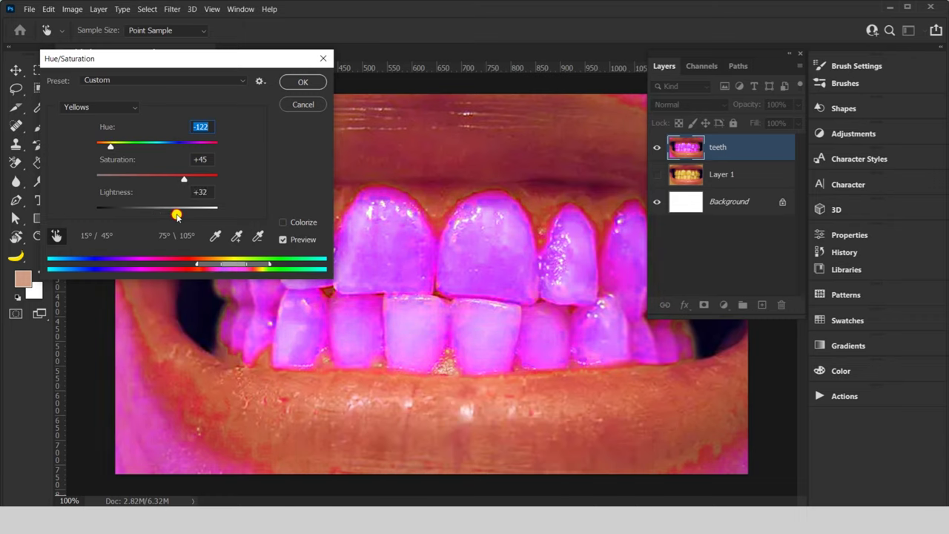
pyautogui.moveTo(121, 146)
pyautogui.mouseDown()
pyautogui.moveTo(162, 151)
pyautogui.moveTo(144, 149)
pyautogui.mouseUp()
pyautogui.moveTo(185, 211)
pyautogui.mouseDown()
pyautogui.moveTo(156, 209)
pyautogui.moveTo(205, 212)
pyautogui.mouseUp()
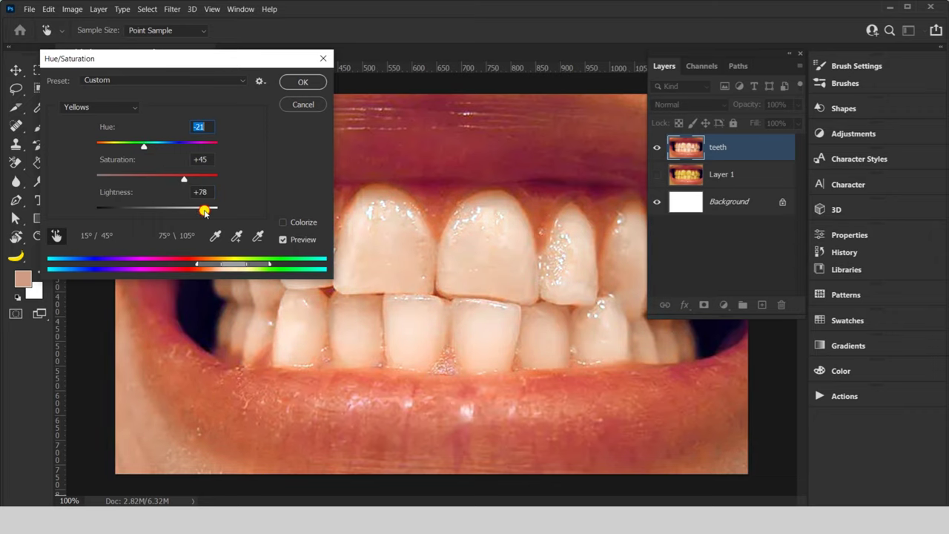
# Enter a Yellows Hue of -20 and apply the Hue/Saturation adjustment
pyautogui.click(204, 213)
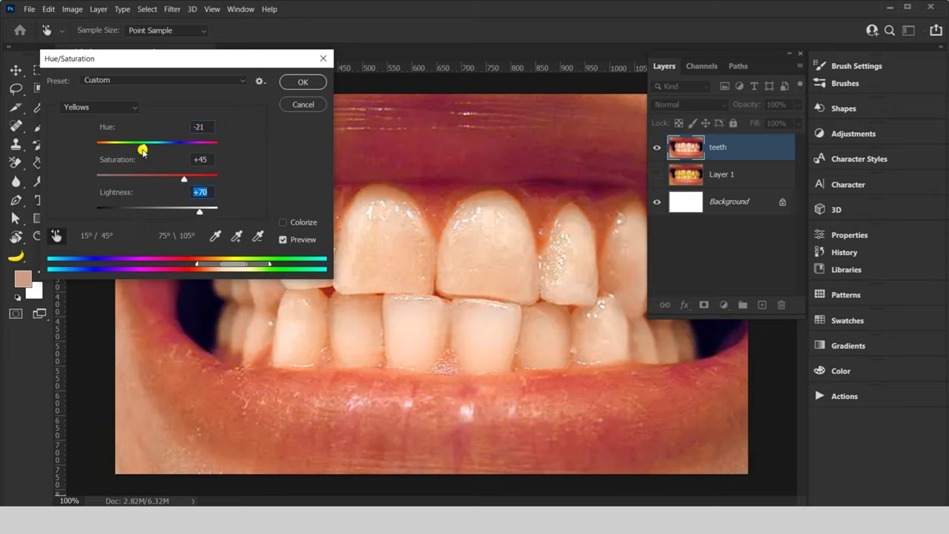
pyautogui.press('BackSpace')
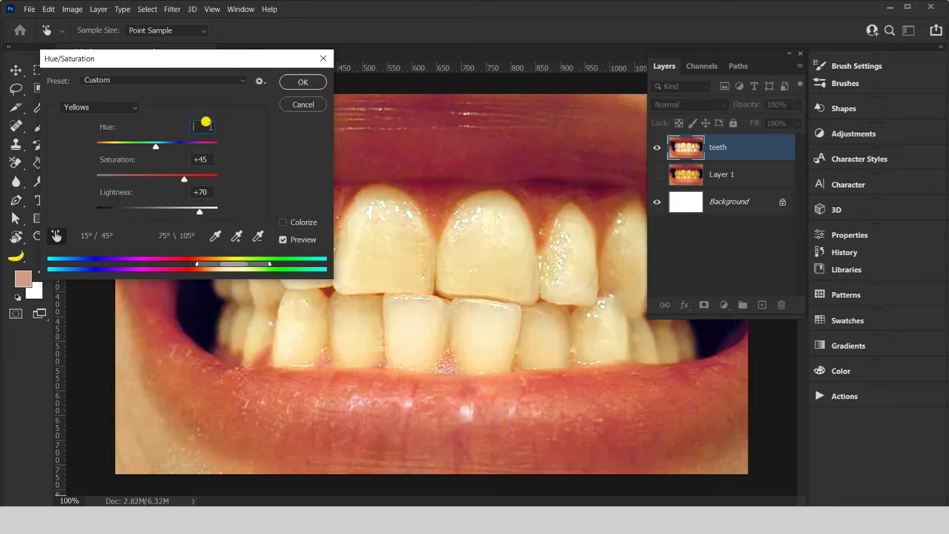
pyautogui.click(201, 127)
pyautogui.write('-20')
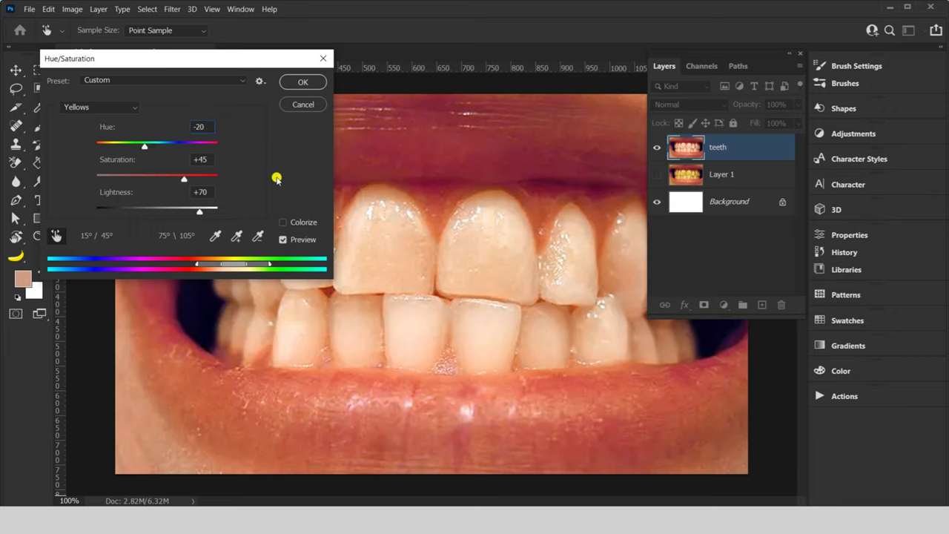
pyautogui.moveTo(151, 66); pyautogui.dragTo(385, 108)
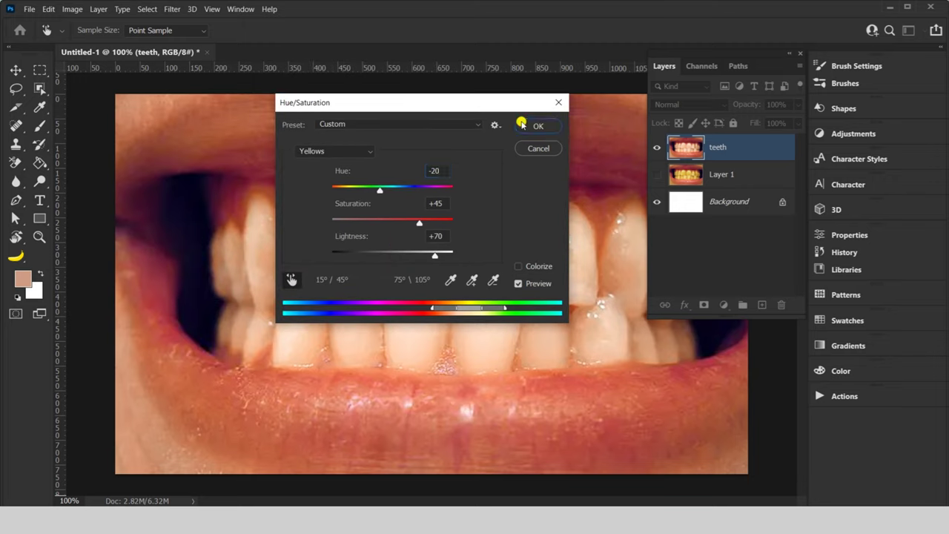
pyautogui.click(541, 123)
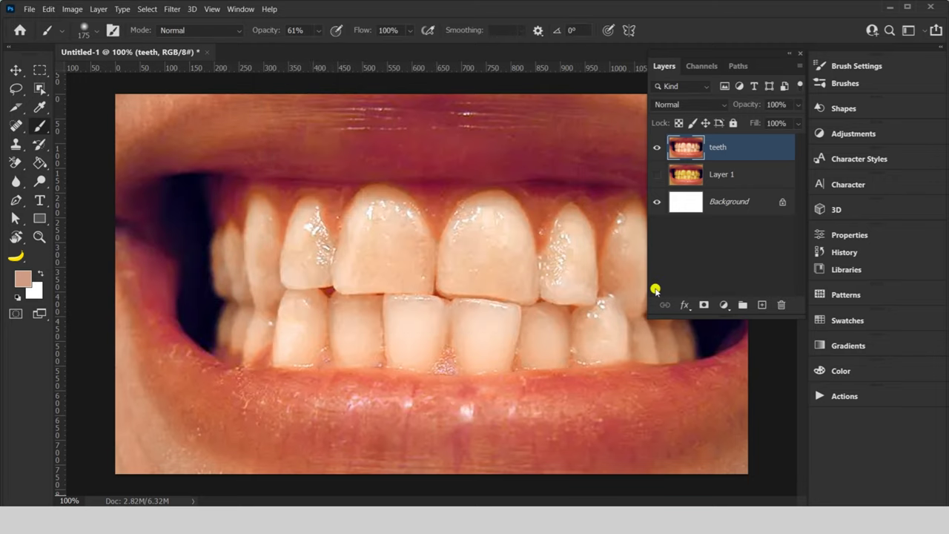
# Move the teeth layer below Layer 1, hide teeth, and show and select Layer 1
pyautogui.hotkey('ctrl', '-')
pyautogui.hotkey('ctrl', '-')
pyautogui.hotkey('ctrl', '+')
pyautogui.hotkey('ctrl', '+')
pyautogui.moveTo(694, 147); pyautogui.dragTo(686, 187)
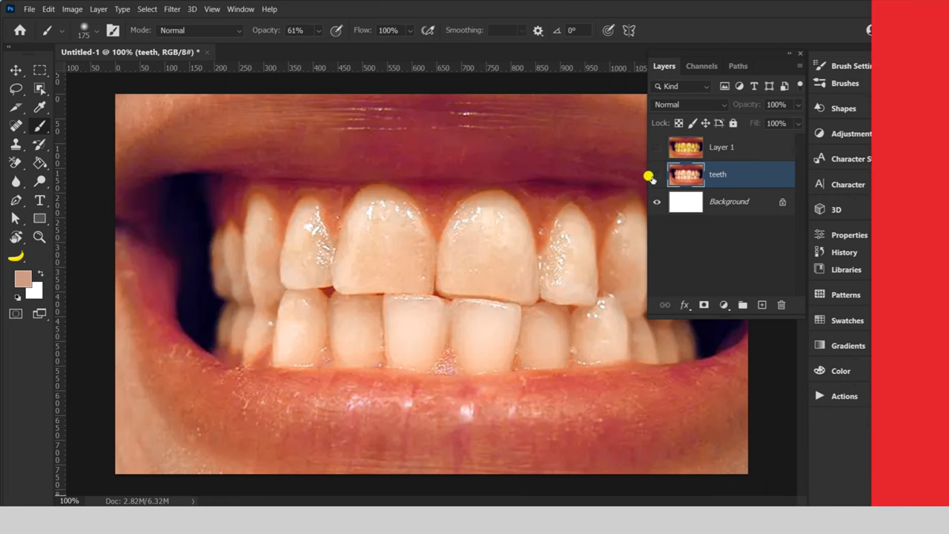
pyautogui.click(657, 173)
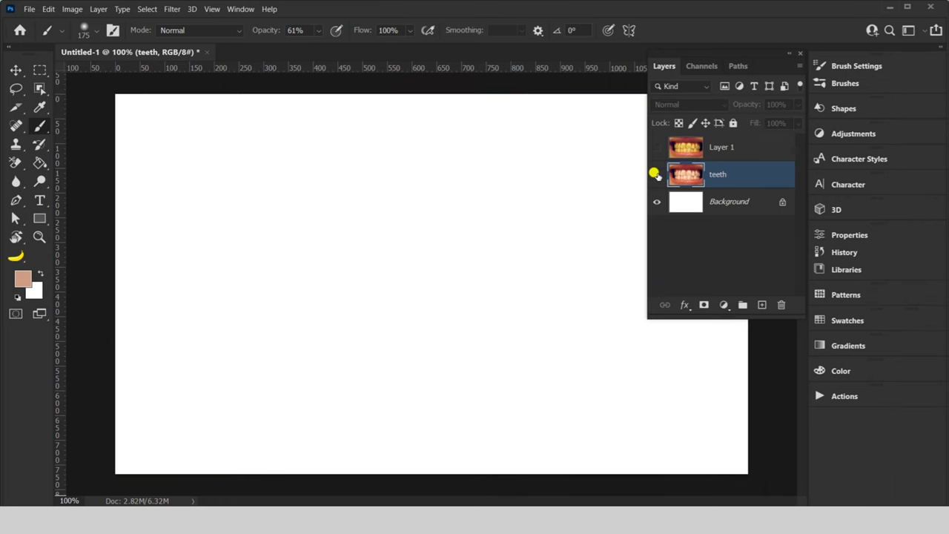
pyautogui.click(657, 146)
pyautogui.click(723, 148)
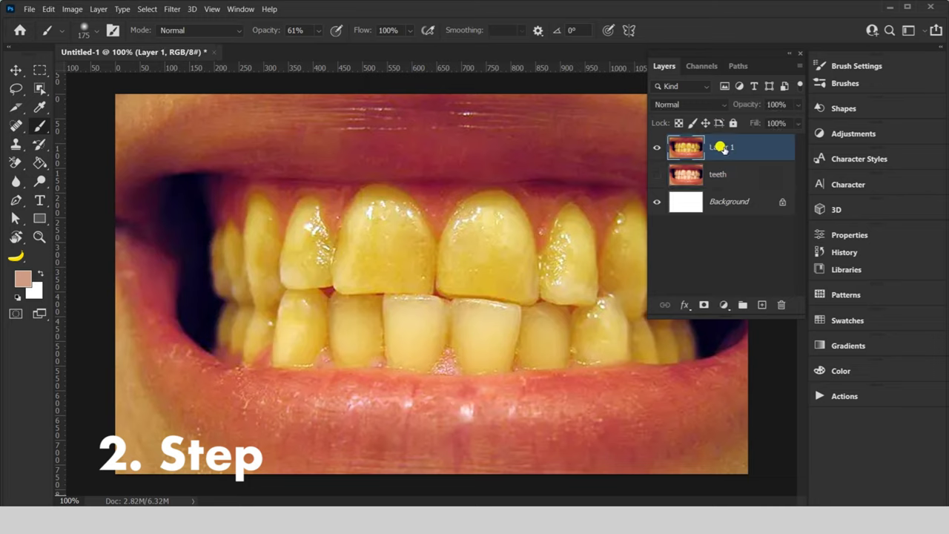
# Rename Layer 1 to 'teeth 2' and add a Hue/Saturation adjustment layer above it
pyautogui.doubleClick(723, 147)
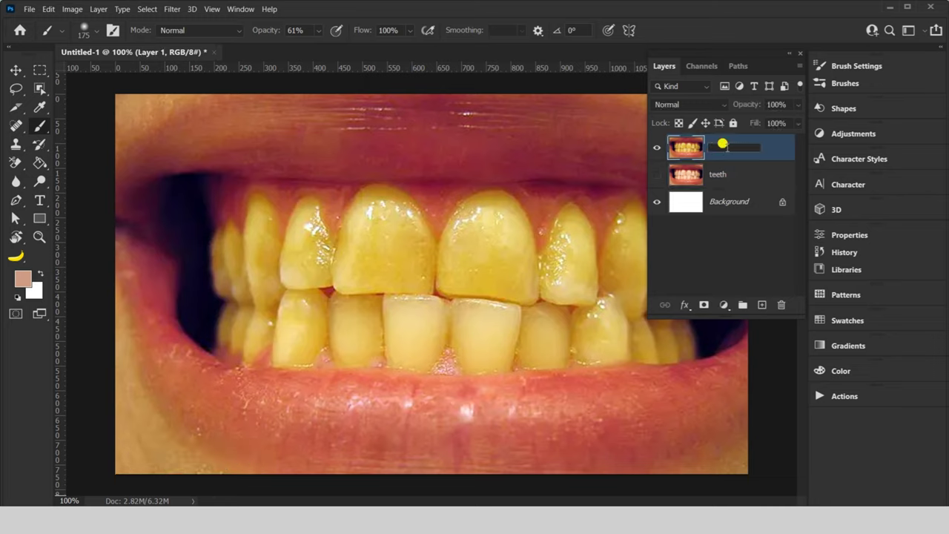
pyautogui.write('teeth 2')
pyautogui.press('Return')
pyautogui.click(842, 138)
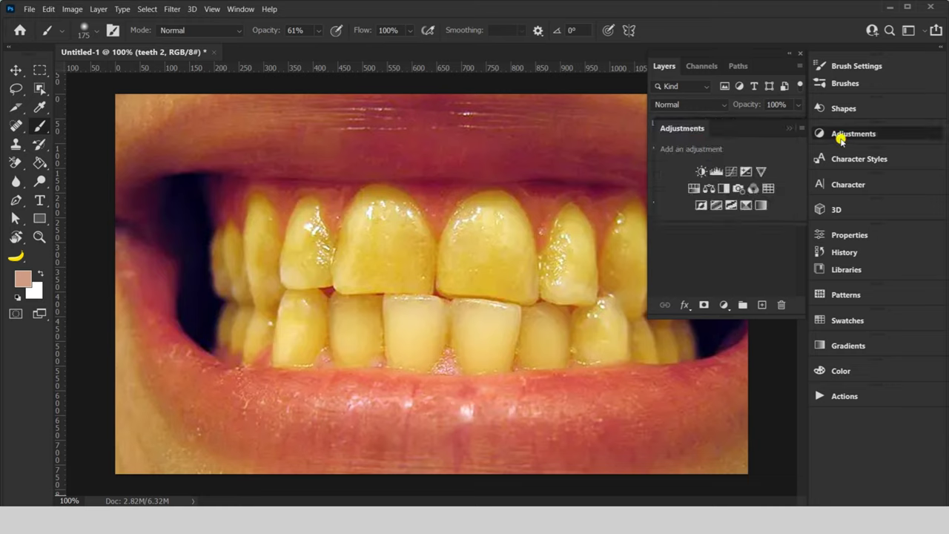
pyautogui.click(691, 188)
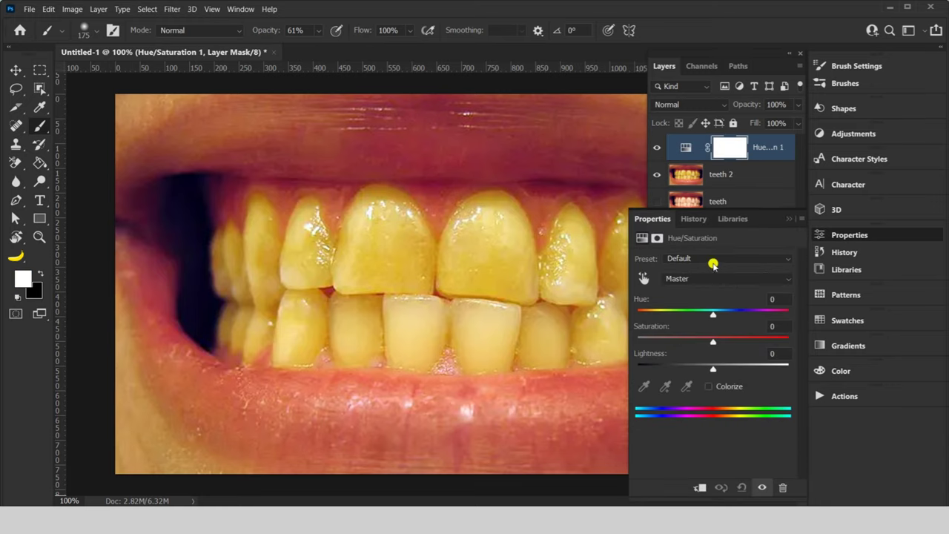
# Set Yellows to Hue -20, Saturation +25, Lightness +70 and narrow the yellow range
pyautogui.moveTo(767, 220); pyautogui.dragTo(680, 107)
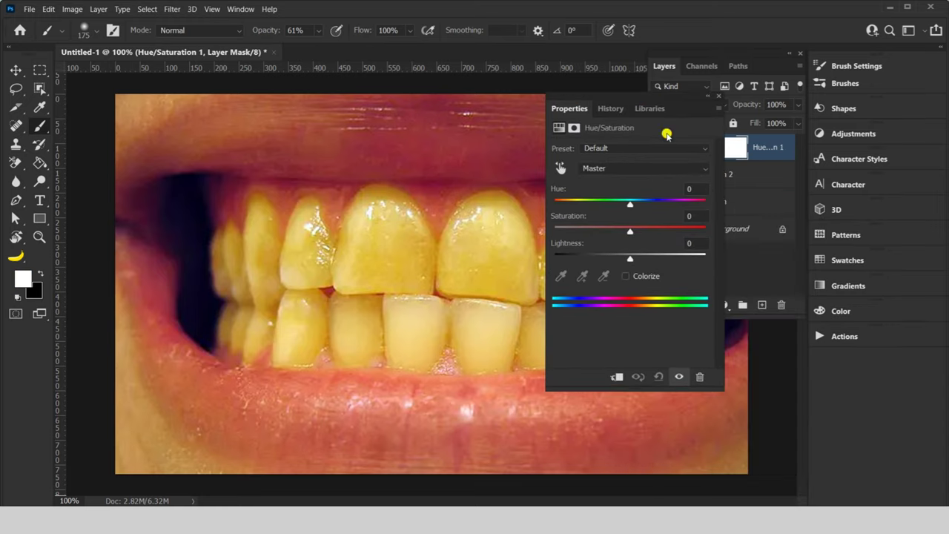
pyautogui.click(562, 169)
pyautogui.click(615, 169)
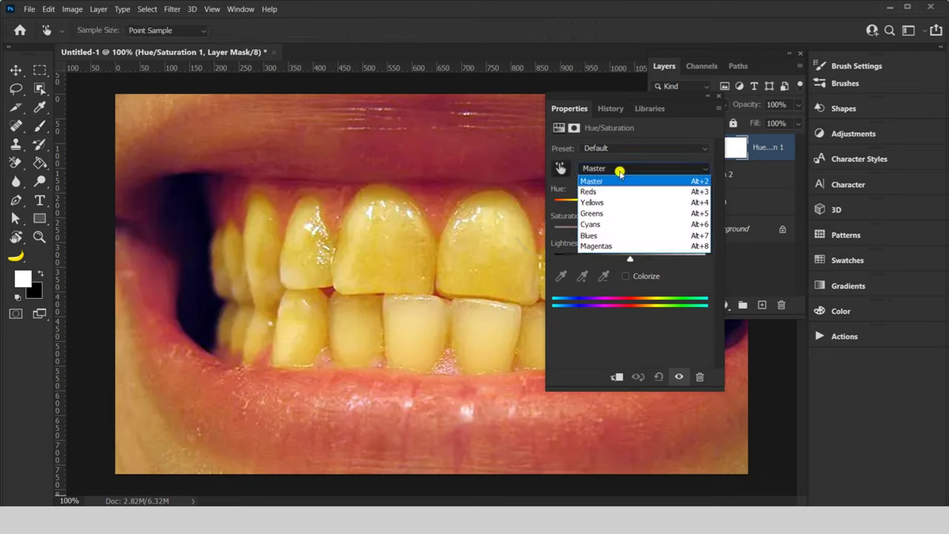
pyautogui.click(599, 202)
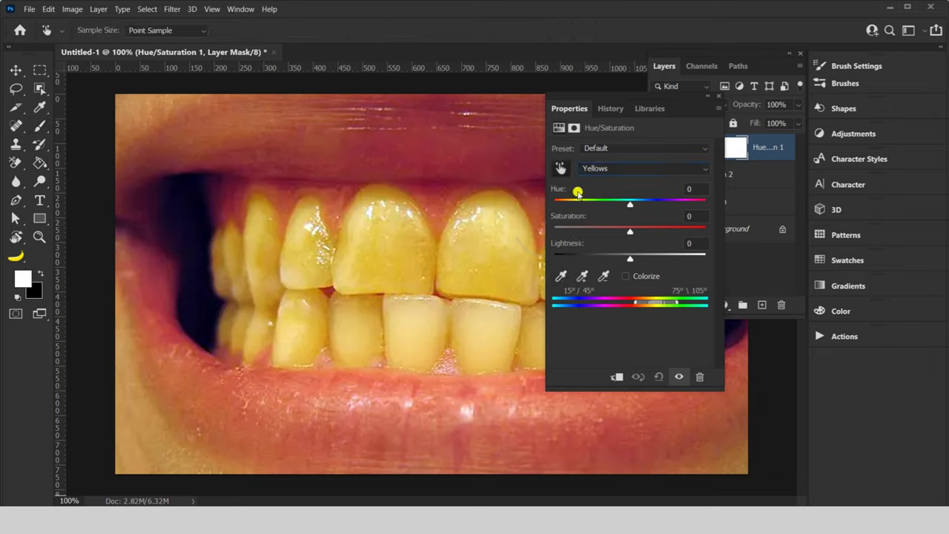
pyautogui.moveTo(624, 205); pyautogui.dragTo(618, 208)
pyautogui.moveTo(630, 231)
pyautogui.mouseDown()
pyautogui.moveTo(654, 234)
pyautogui.moveTo(677, 261)
pyautogui.mouseUp()
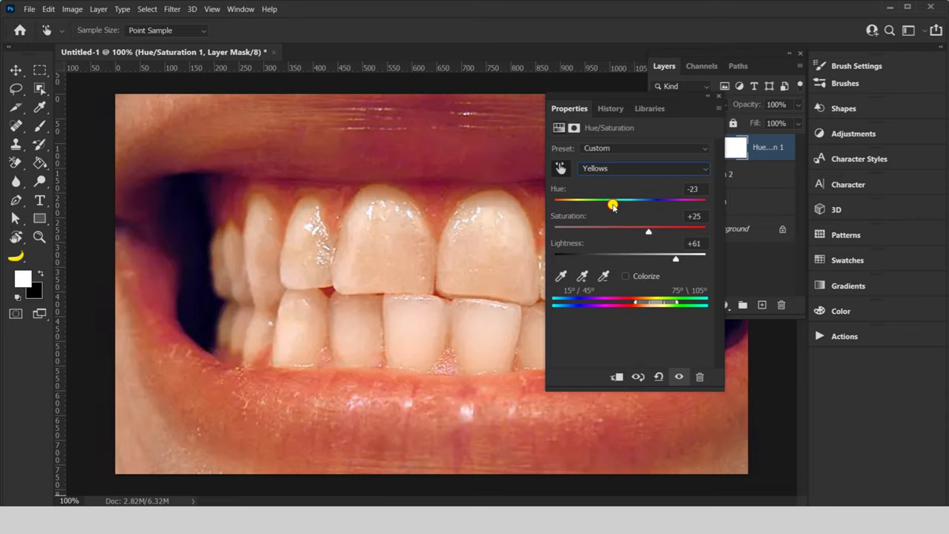
pyautogui.write('0')
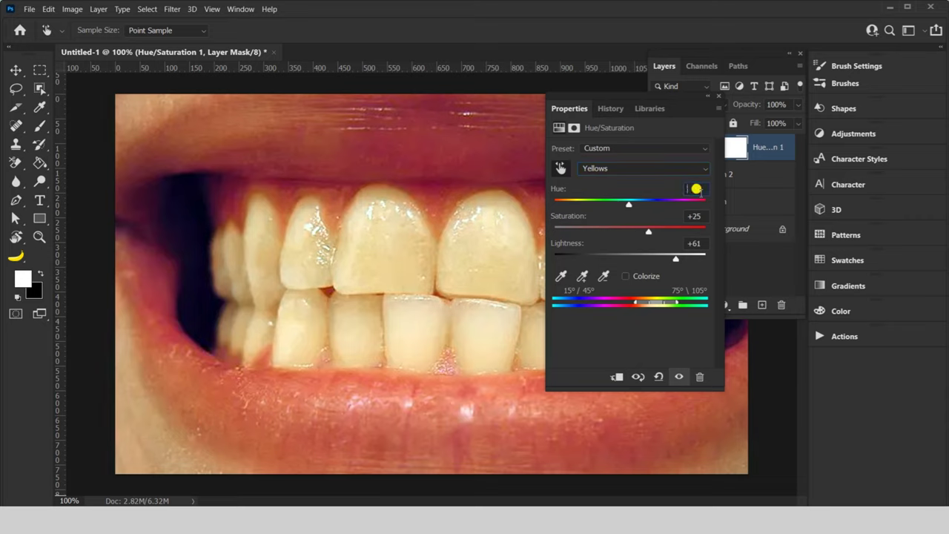
pyautogui.write('-20')
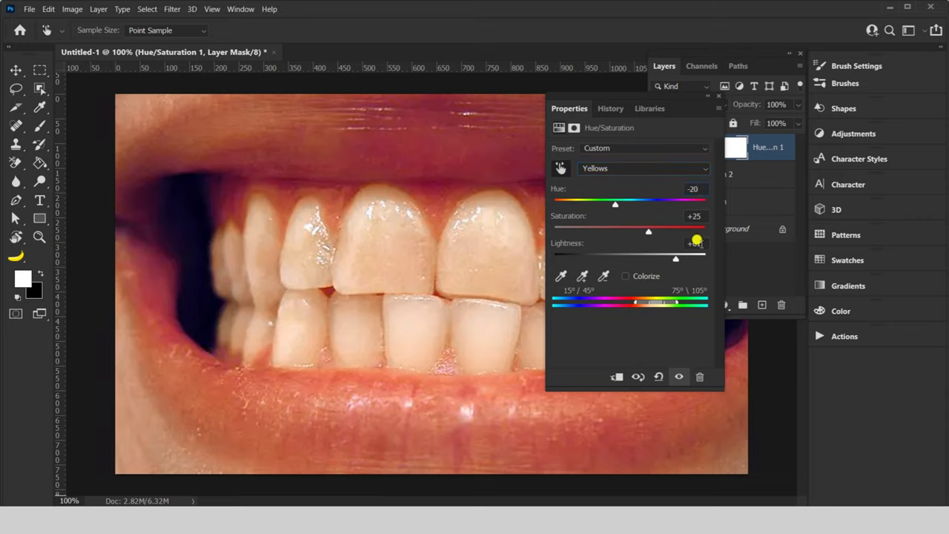
pyautogui.write('11')
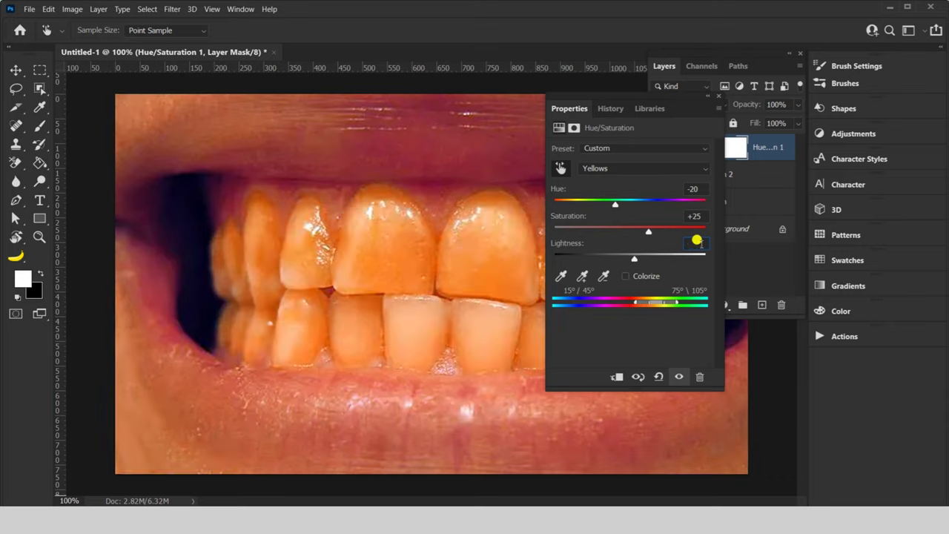
pyautogui.write('70')
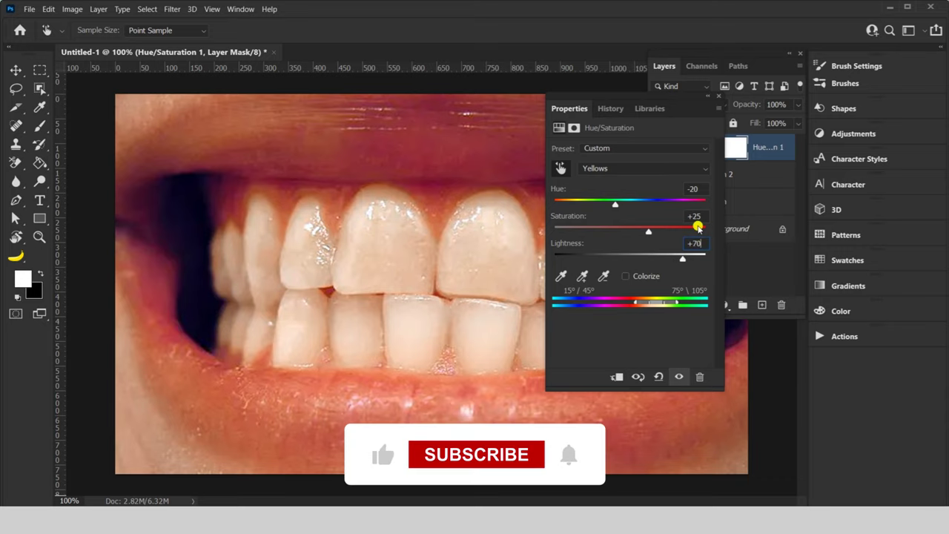
pyautogui.moveTo(676, 303); pyautogui.dragTo(646, 306)
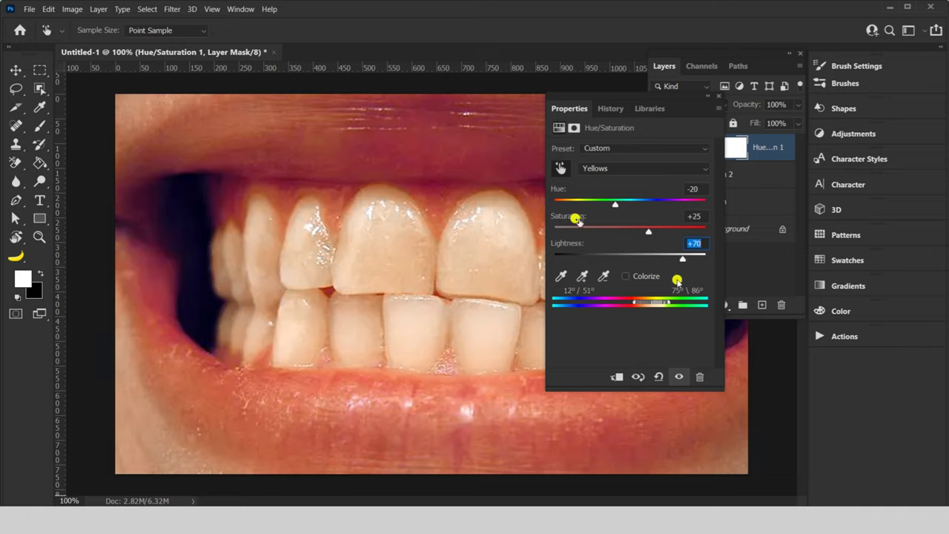
pyautogui.click(718, 97)
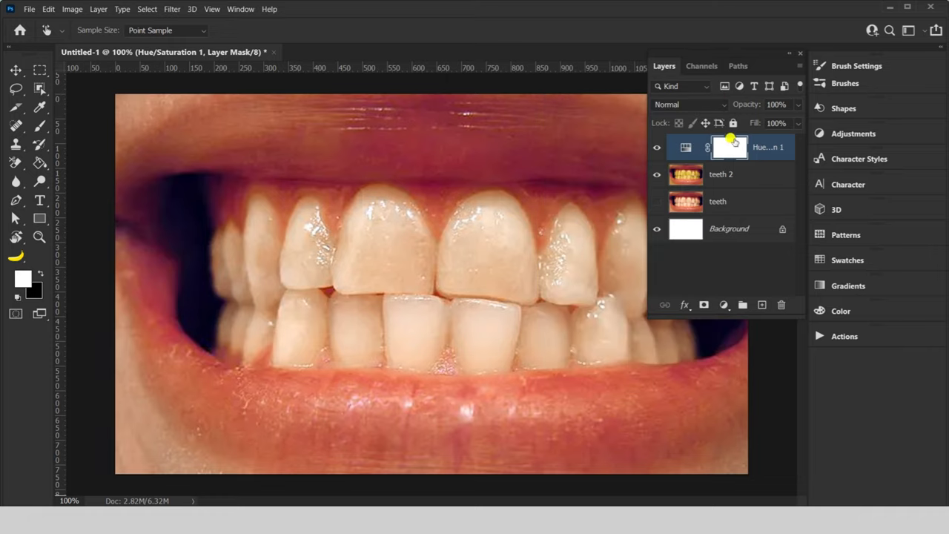
# Fill the Hue/Saturation layer mask with the foreground colour
pyautogui.hotkey('shift', 'BackSpace')
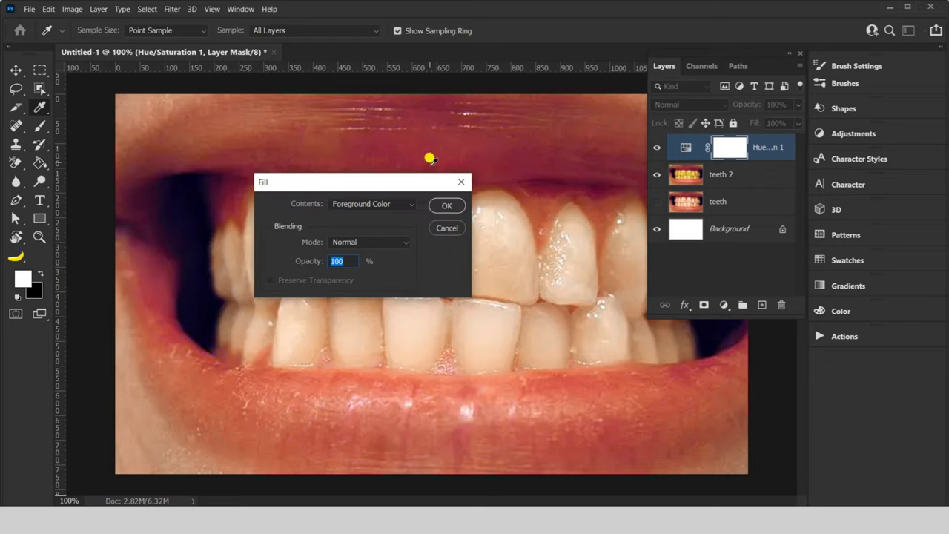
pyautogui.click(407, 203)
pyautogui.click(383, 215)
pyautogui.click(443, 204)
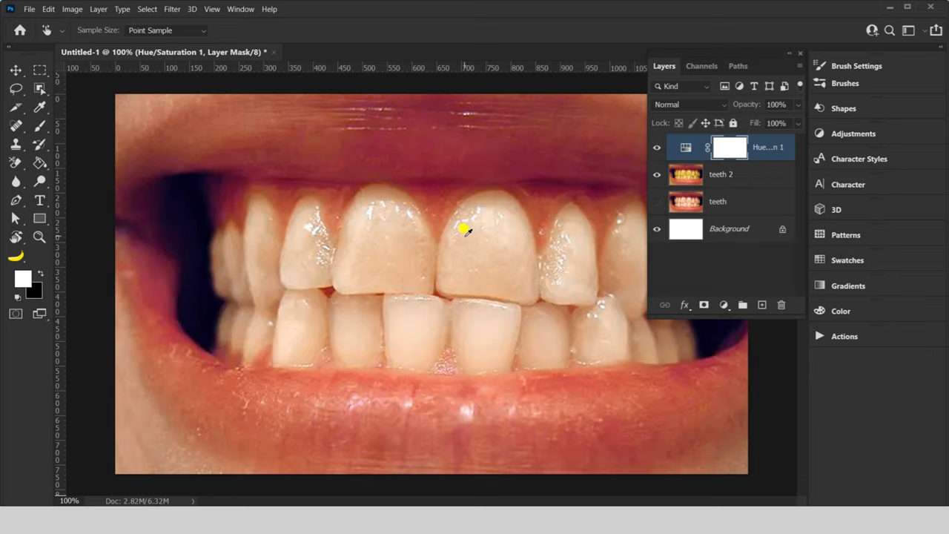
# Refill the mask with the black background colour to hide the whitening
pyautogui.hotkey('shift', 'BackSpace')
pyautogui.click(404, 210)
pyautogui.click(384, 225)
pyautogui.click(442, 205)
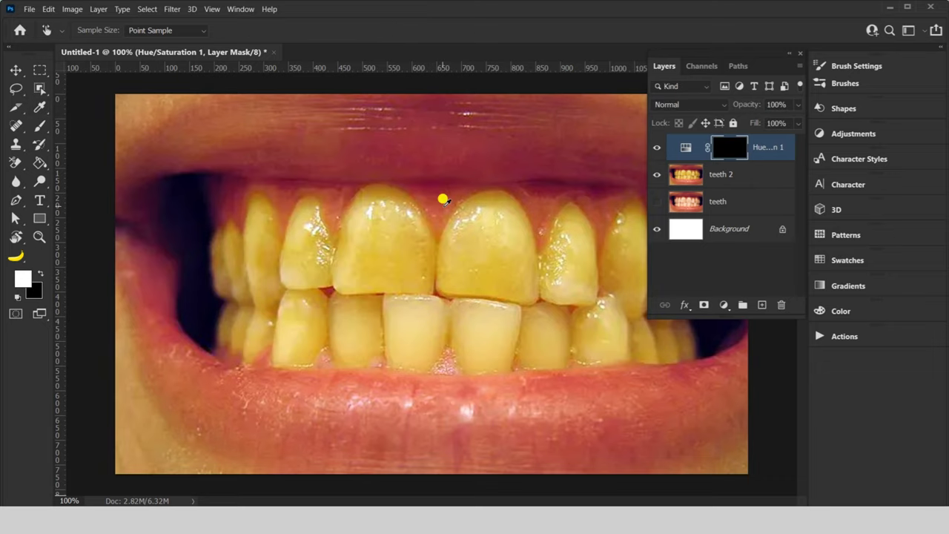
# Set up a soft round brush enlarged to 150 px
pyautogui.press('b')
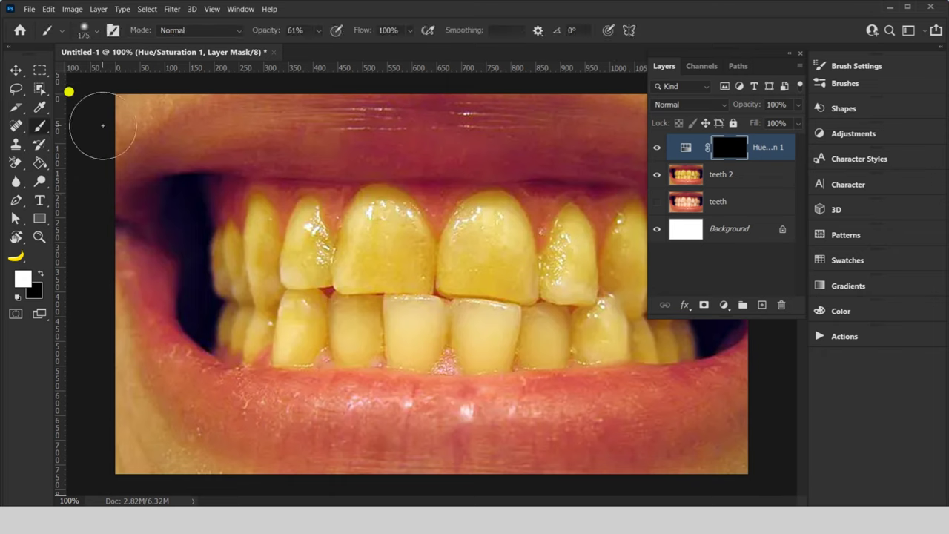
pyautogui.rightClick(42, 127)
pyautogui.click(82, 130)
pyautogui.click(84, 30)
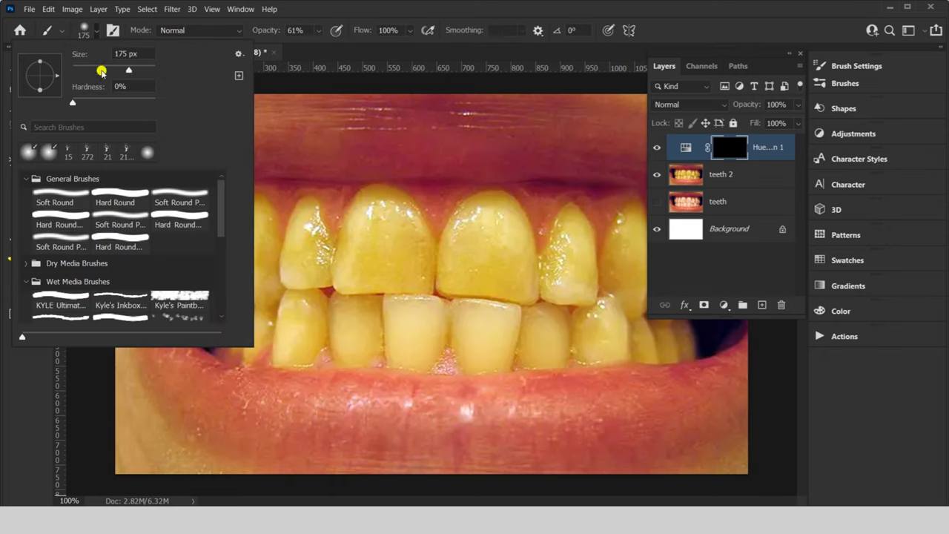
pyautogui.moveTo(99, 67); pyautogui.dragTo(97, 68)
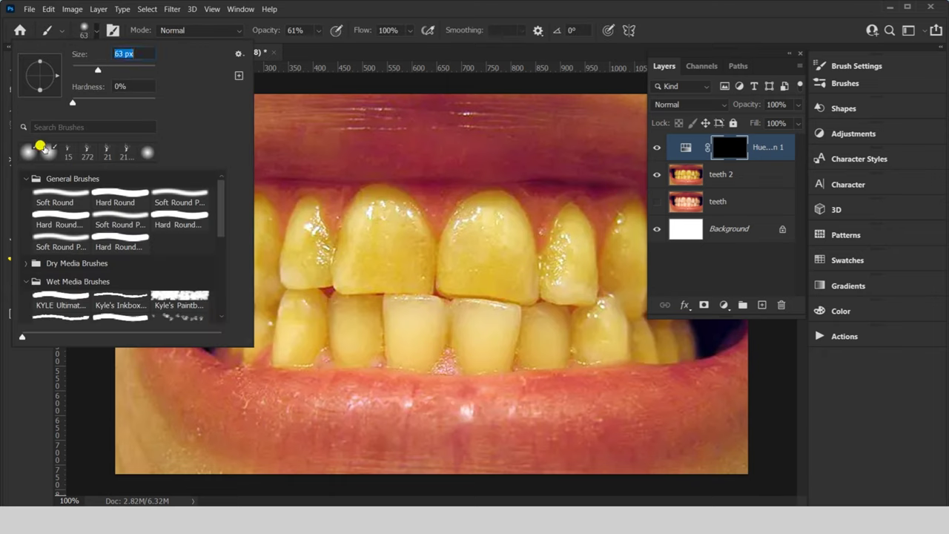
pyautogui.click(392, 254)
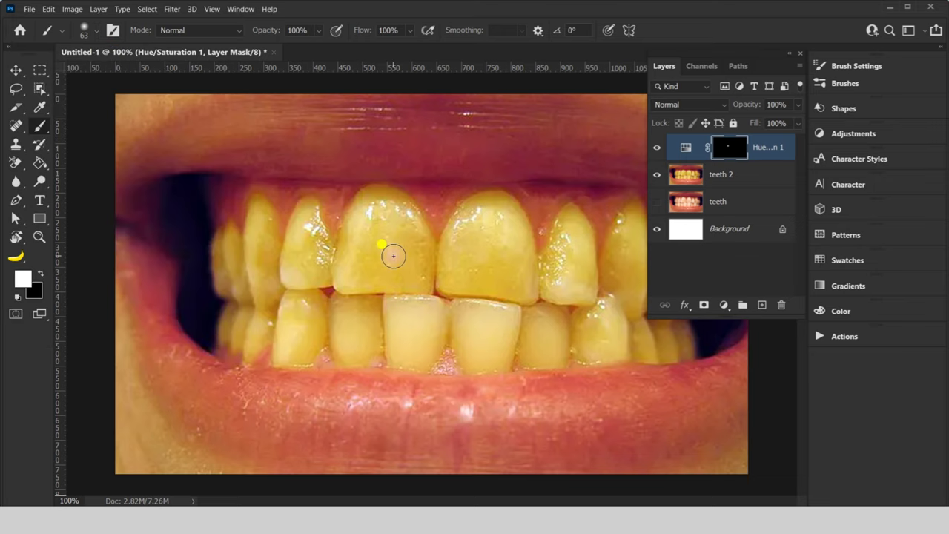
pyautogui.press(']')
pyautogui.press(']')
pyautogui.press(']')
# Paint white on the mask over the front, side and lower teeth
pyautogui.moveTo(352, 195)
pyautogui.mouseDown()
pyautogui.moveTo(236, 225)
pyautogui.moveTo(214, 294)
pyautogui.moveTo(292, 339)
pyautogui.moveTo(314, 290)
pyautogui.moveTo(252, 202)
pyautogui.moveTo(438, 212)
pyautogui.moveTo(500, 197)
pyautogui.moveTo(396, 248)
pyautogui.moveTo(396, 312)
pyautogui.moveTo(344, 341)
pyautogui.moveTo(475, 349)
pyautogui.mouseUp()
pyautogui.hotkey('ctrl', '+')
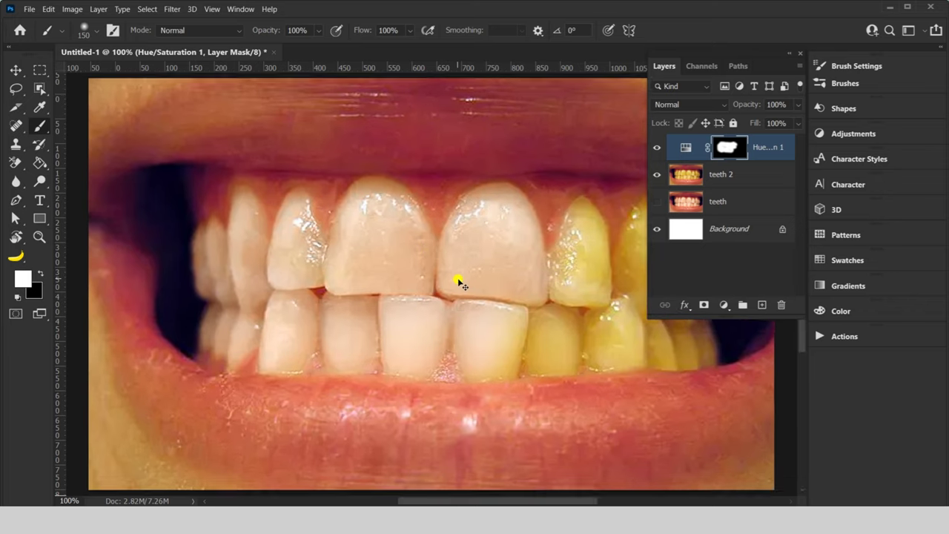
pyautogui.hscroll(3, 445, 275)
pyautogui.moveTo(381, 191)
pyautogui.mouseDown()
pyautogui.moveTo(462, 215)
pyautogui.moveTo(508, 186)
pyautogui.moveTo(587, 296)
pyautogui.moveTo(529, 388)
pyautogui.moveTo(384, 362)
pyautogui.moveTo(267, 378)
pyautogui.mouseUp()
pyautogui.moveTo(267, 378); pyautogui.dragTo(400, 295)
pyautogui.moveTo(502, 254)
pyautogui.mouseDown()
pyautogui.moveTo(212, 381)
pyautogui.moveTo(292, 395)
pyautogui.mouseUp()
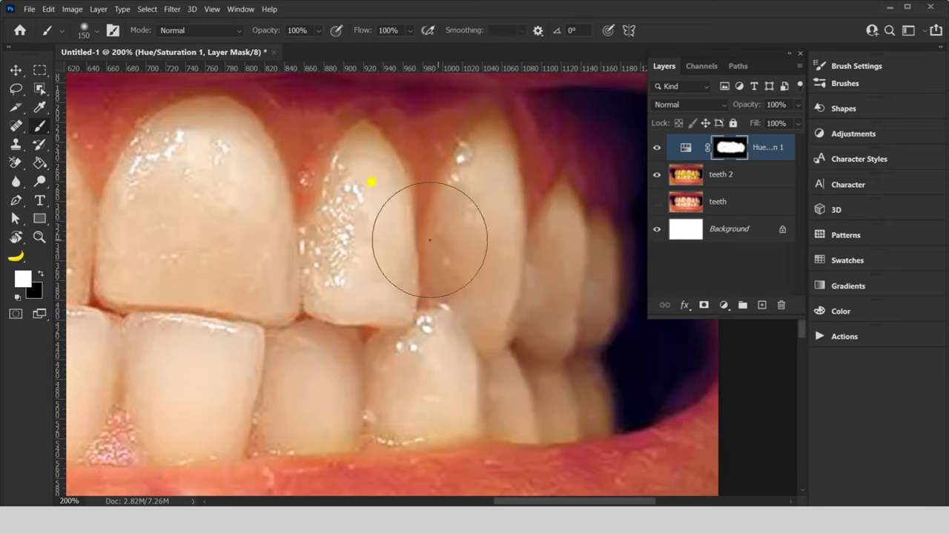
pyautogui.hotkey('ctrl', '-')
pyautogui.hotkey('ctrl', '-')
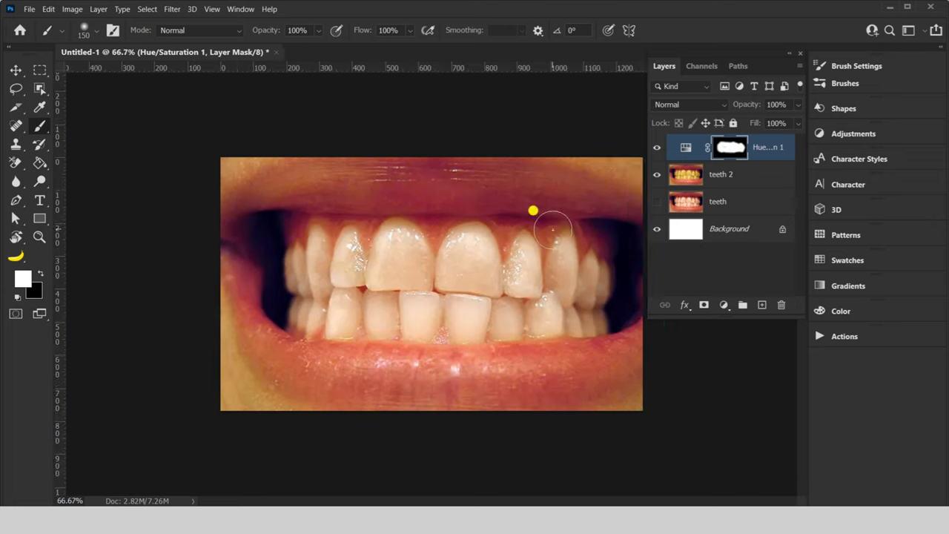
pyautogui.click(656, 150)
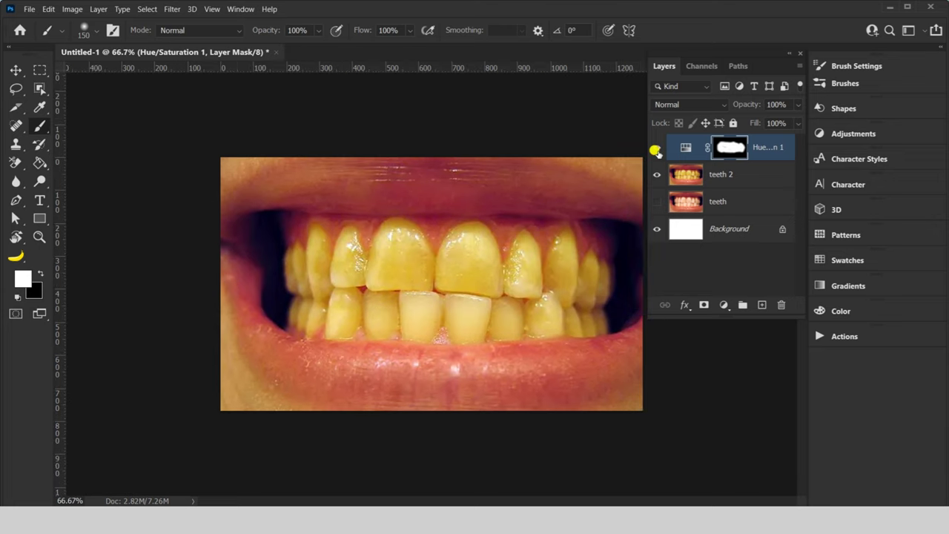
pyautogui.click(656, 151)
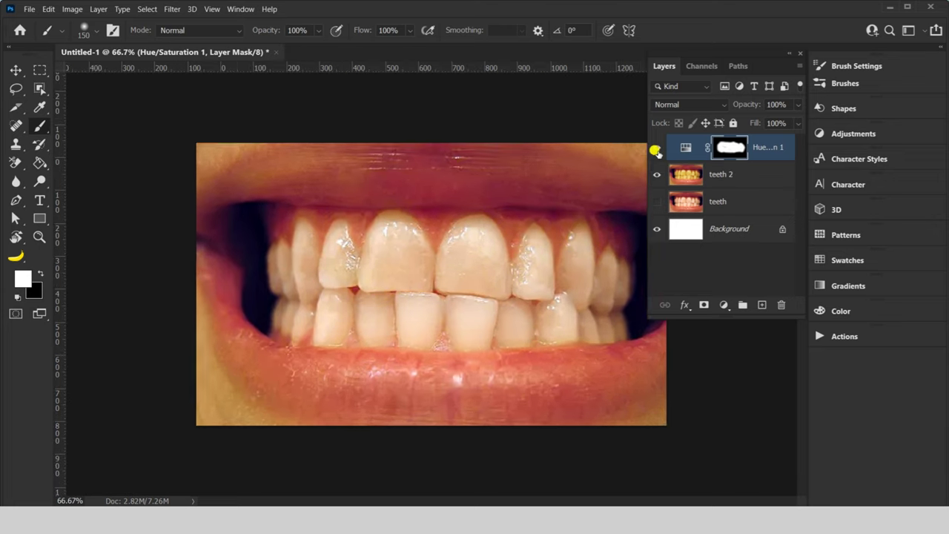
pyautogui.hotkey('ctrl', '+')
pyautogui.click(656, 151)
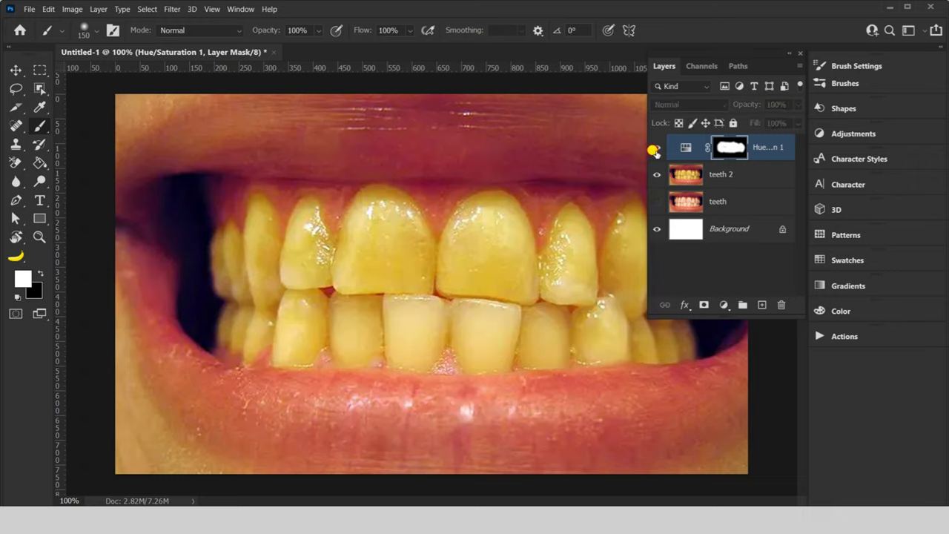
pyautogui.click(657, 150)
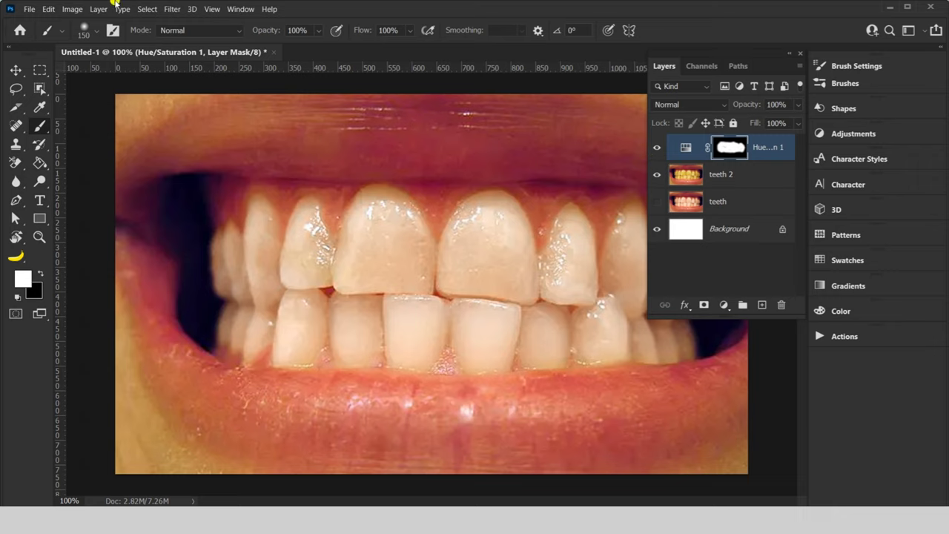
pyautogui.click(168, 9)
pyautogui.moveTo(179, 157)
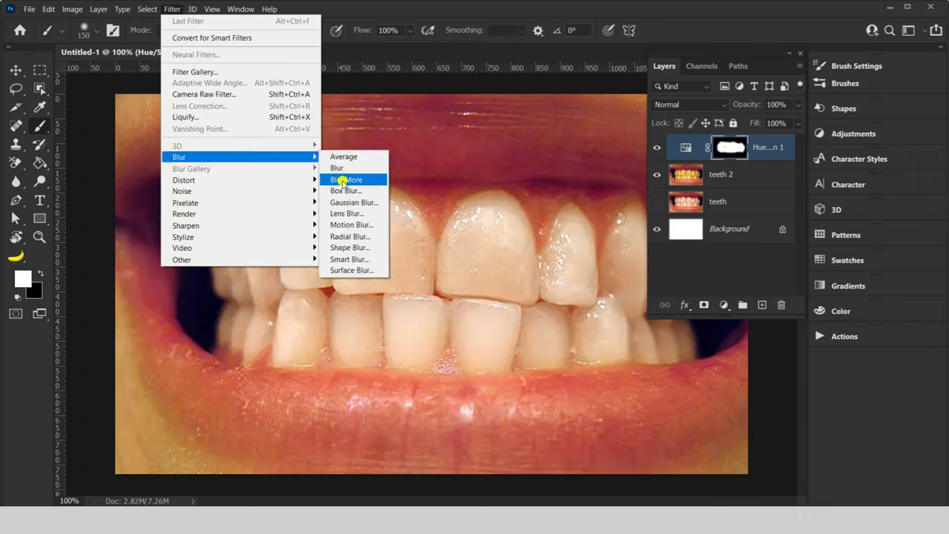
# Blur the Hue/Saturation 1 mask with a 1.2-pixel Gaussian Blur radius
pyautogui.click(342, 203)
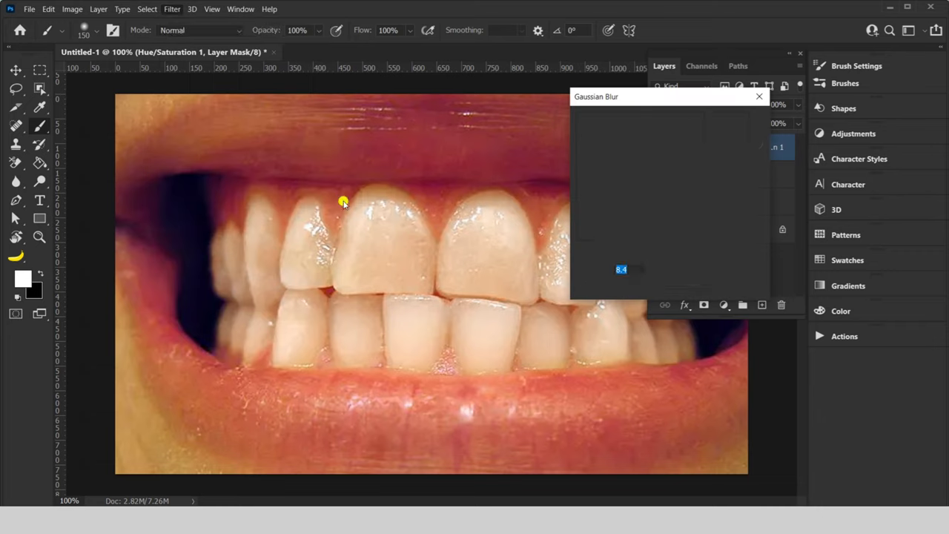
pyautogui.moveTo(623, 288); pyautogui.dragTo(588, 287)
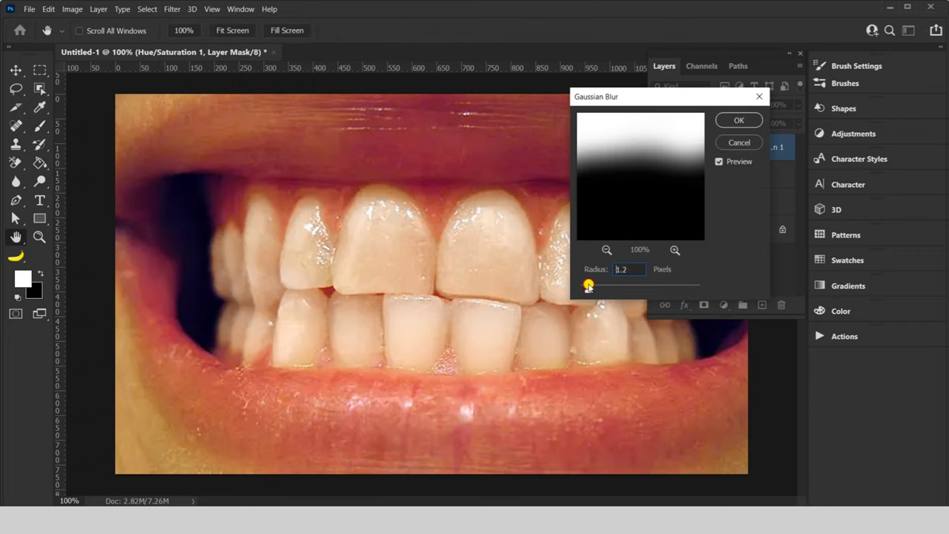
pyautogui.click(729, 120)
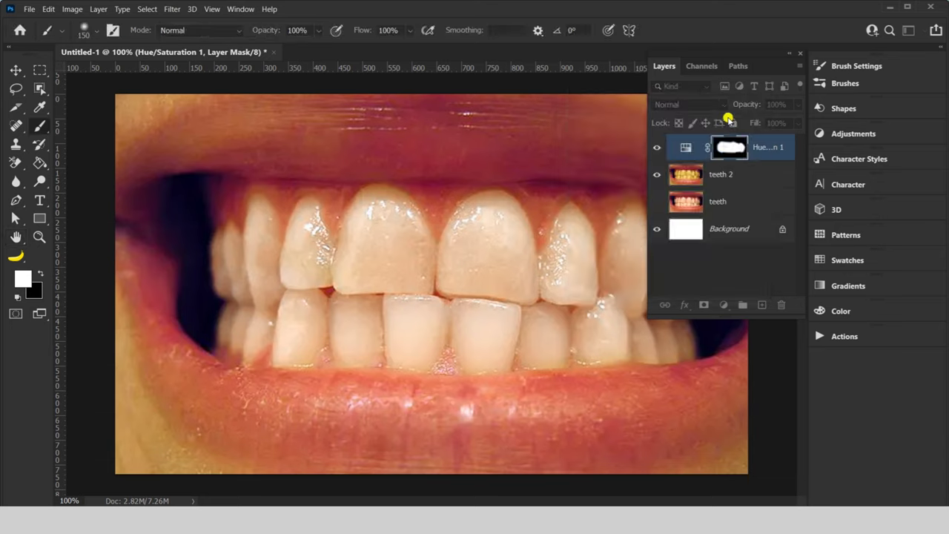
pyautogui.press('v')
pyautogui.hotkey('ctrl', '-')
pyautogui.hotkey('ctrl', '+')
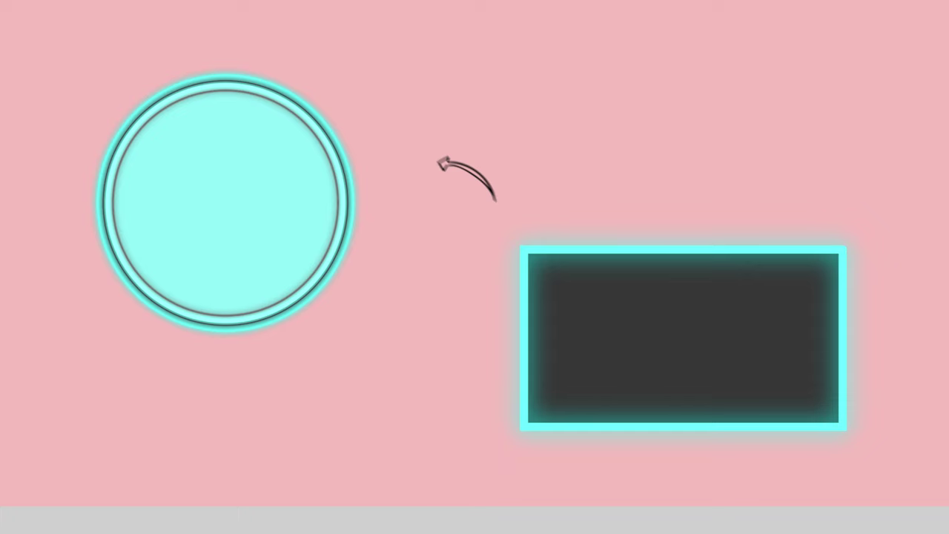